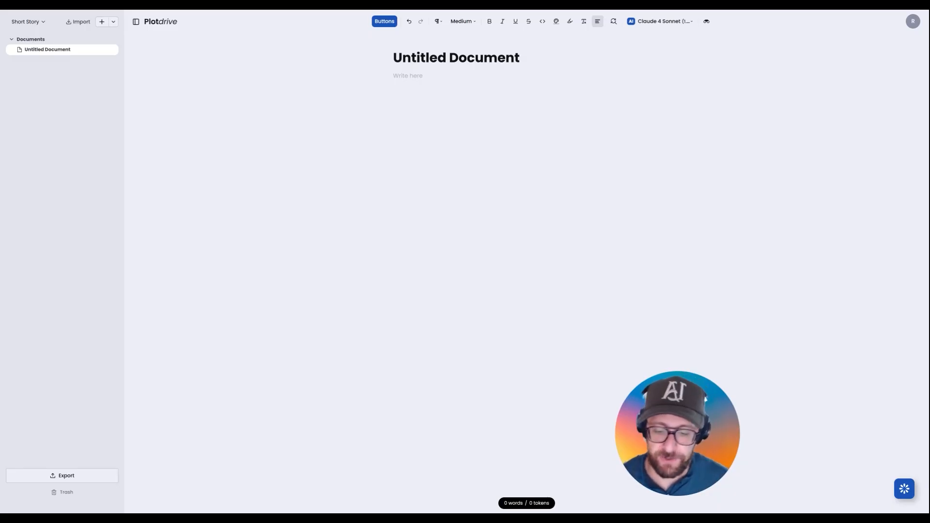
{"action": "left_click", "coordinate": [40, 26]}
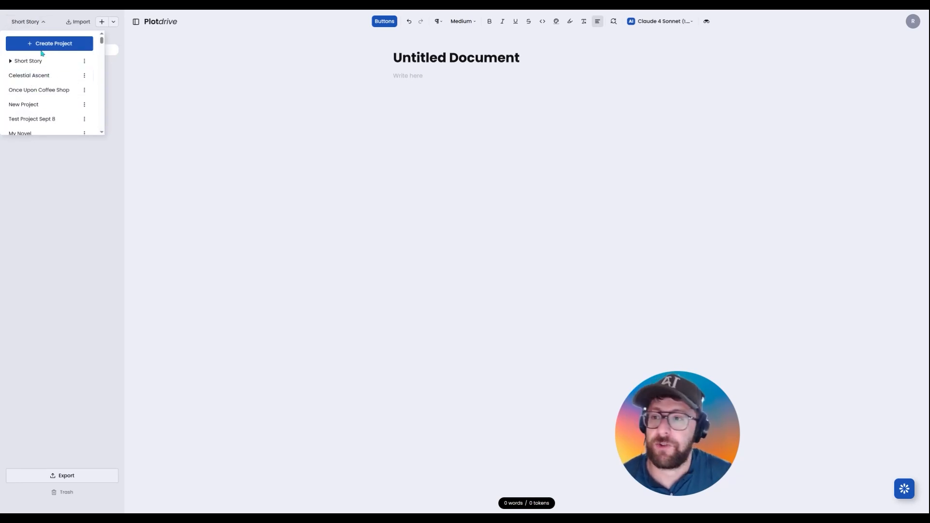
{"action": "left_click", "coordinate": [109, 83]}
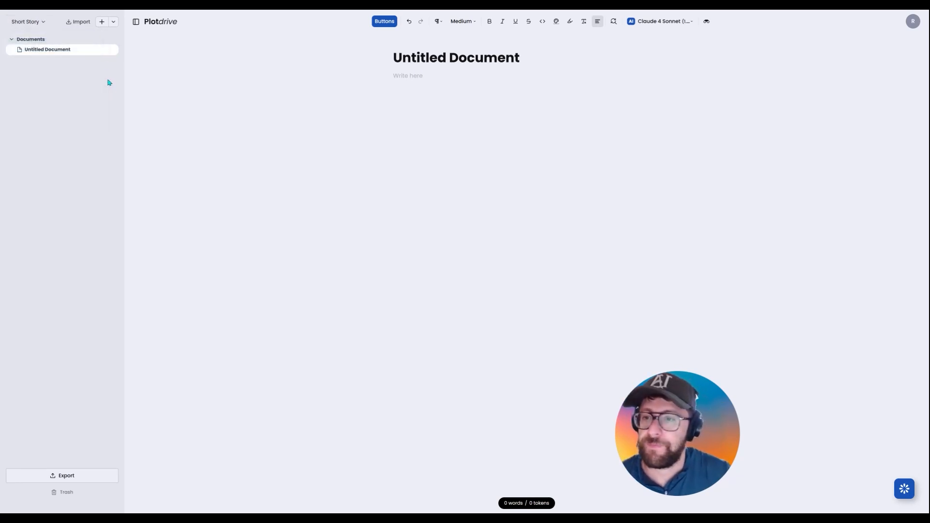
- Add three new documents and one new folder to the Short Story project, keeping their default names
{"action": "left_click", "coordinate": [100, 27]}
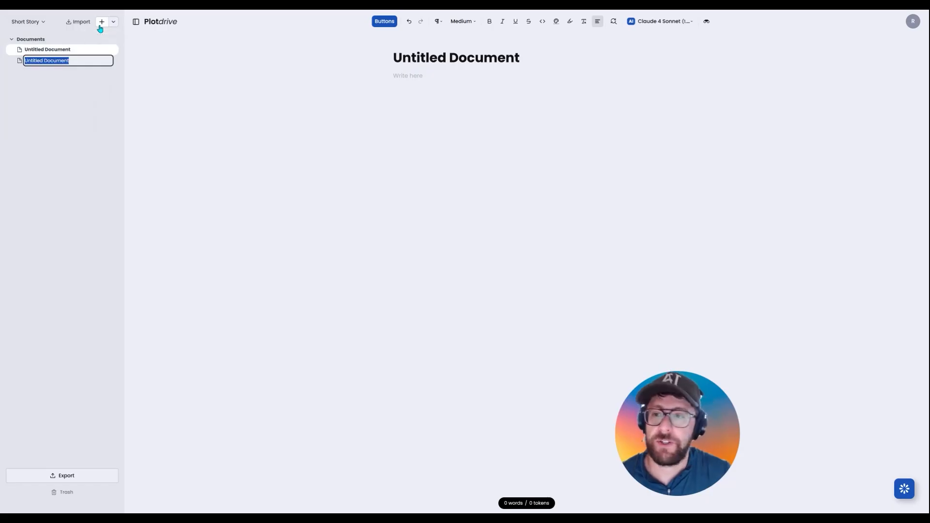
{"action": "left_click", "coordinate": [100, 27]}
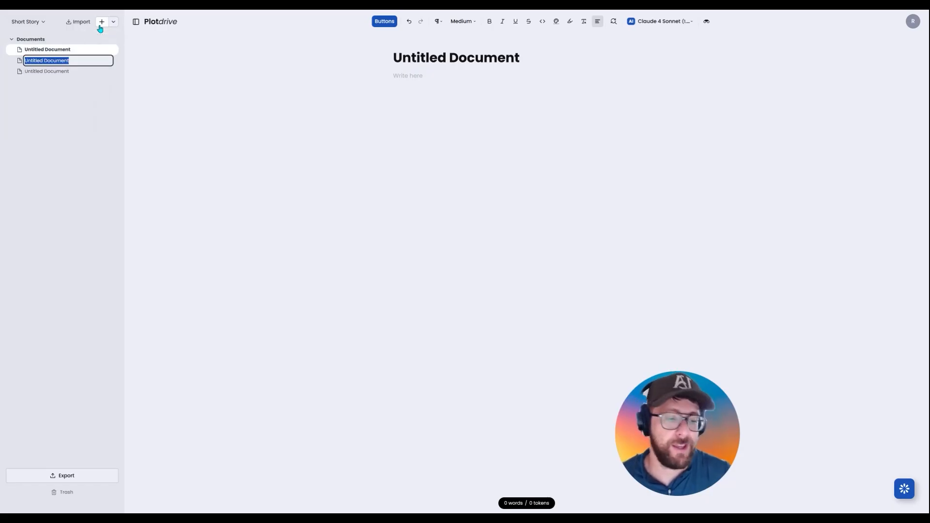
{"action": "left_click", "coordinate": [99, 29]}
{"action": "left_click", "coordinate": [115, 33]}
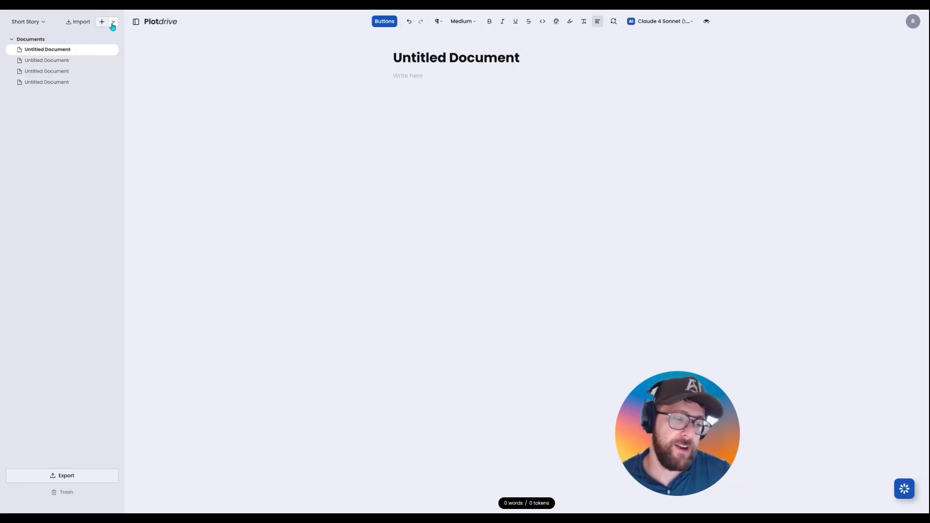
{"action": "left_click", "coordinate": [112, 24]}
{"action": "left_click", "coordinate": [122, 54]}
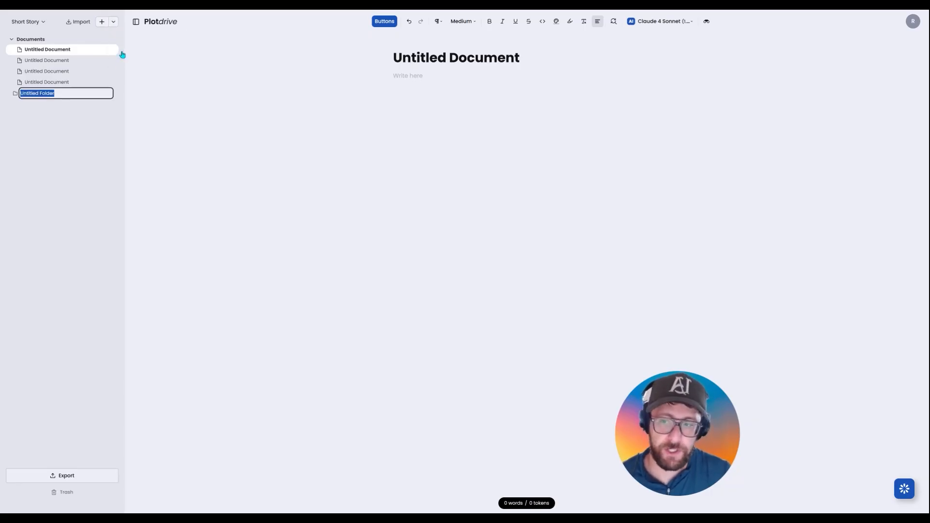
{"action": "left_click", "coordinate": [73, 135]}
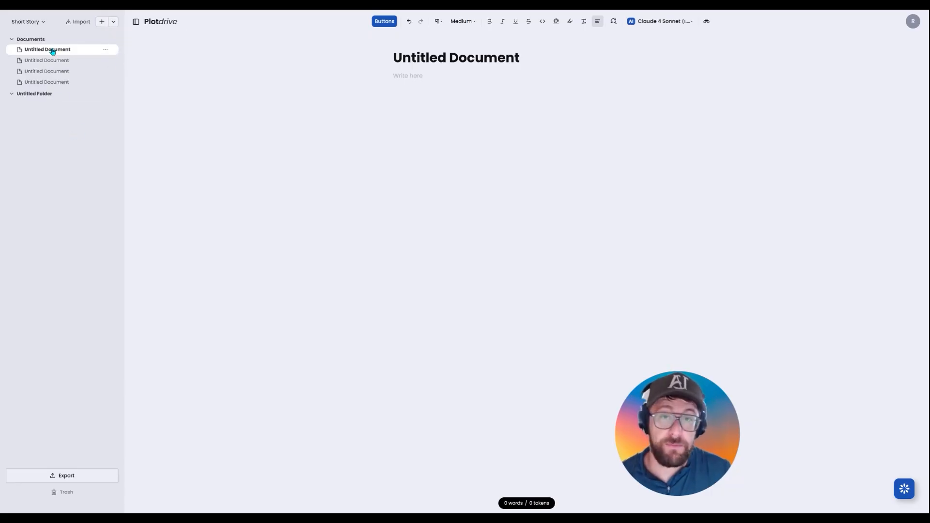
- Rename the first untitled document in the Documents folder as Premise
{"action": "double_click", "coordinate": [52, 50]}
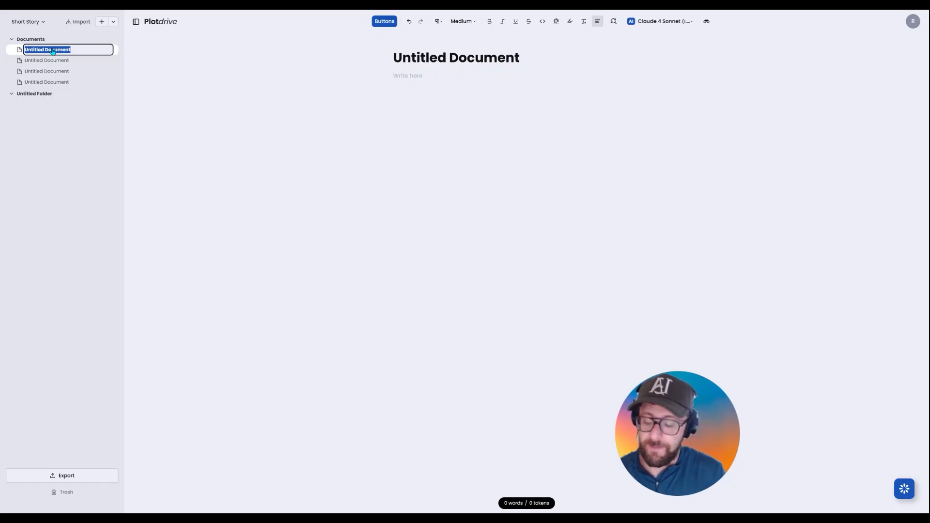
{"action": "type", "text": "Premise"}
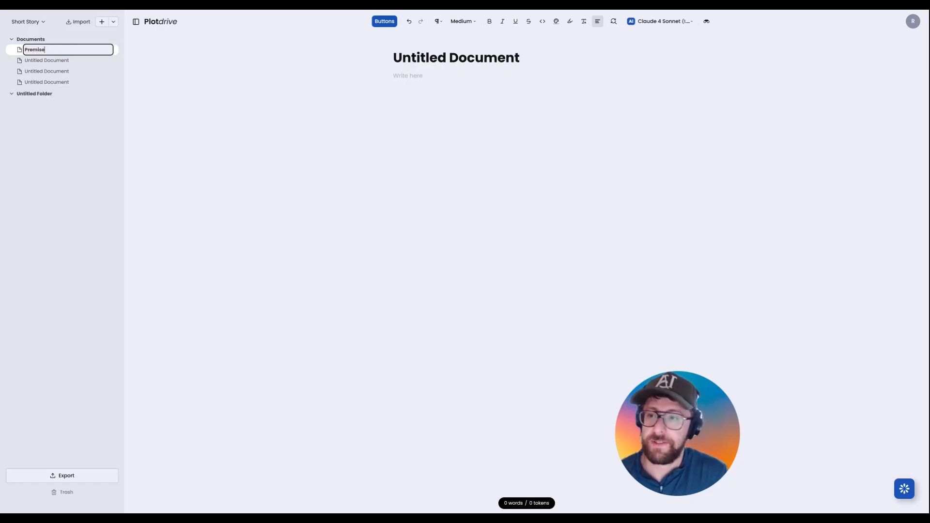
{"action": "key", "text": "Return"}
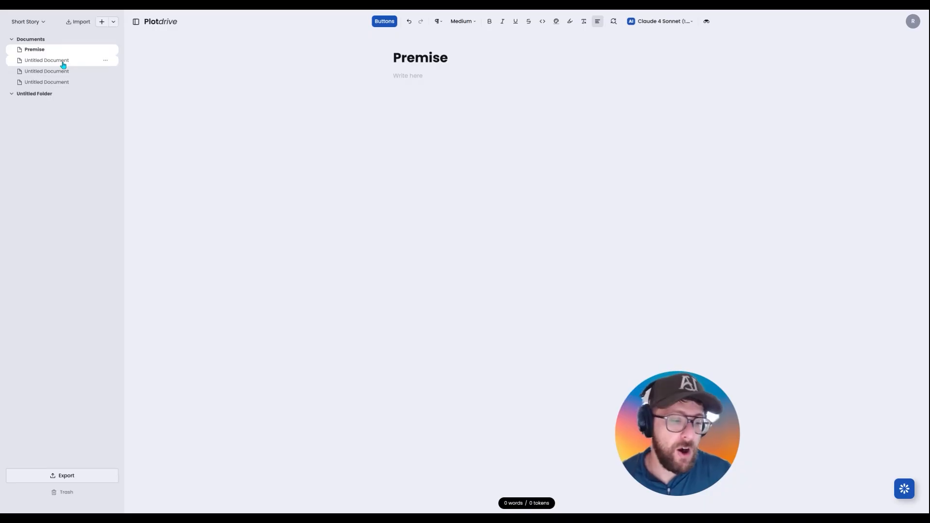
{"action": "left_click", "coordinate": [106, 63]}
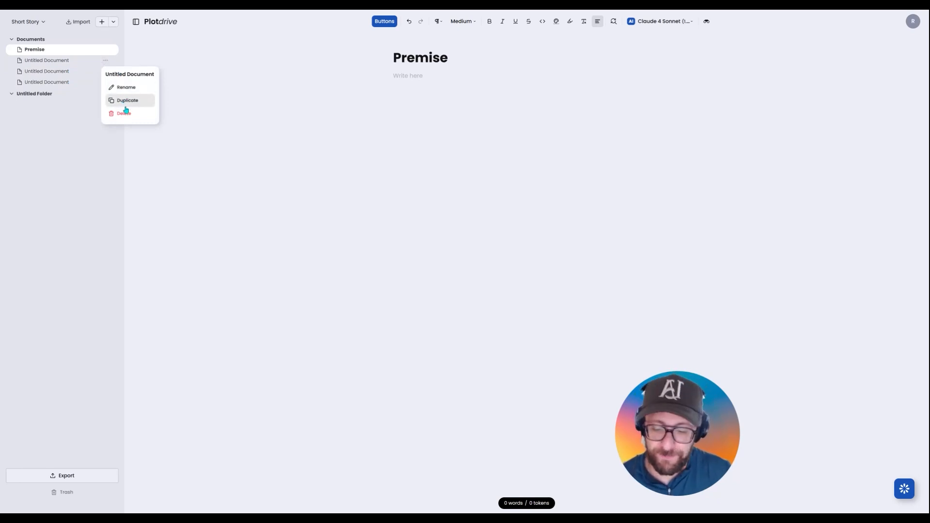
{"action": "left_click", "coordinate": [74, 111]}
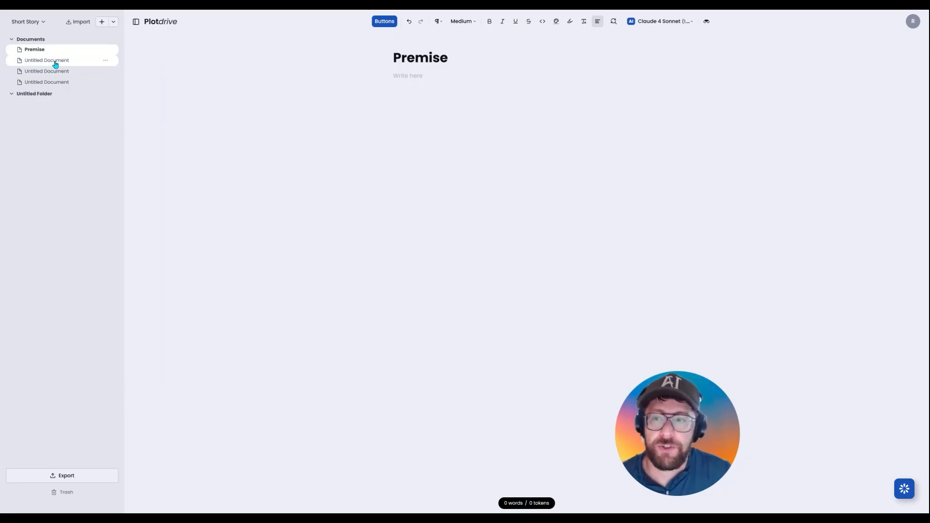
{"action": "mouse_move", "coordinate": [54, 64]}
{"action": "left_mouse_down"}
{"action": "mouse_move", "coordinate": [58, 97]}
{"action": "mouse_move", "coordinate": [57, 58]}
{"action": "mouse_move", "coordinate": [57, 71]}
{"action": "left_mouse_up"}
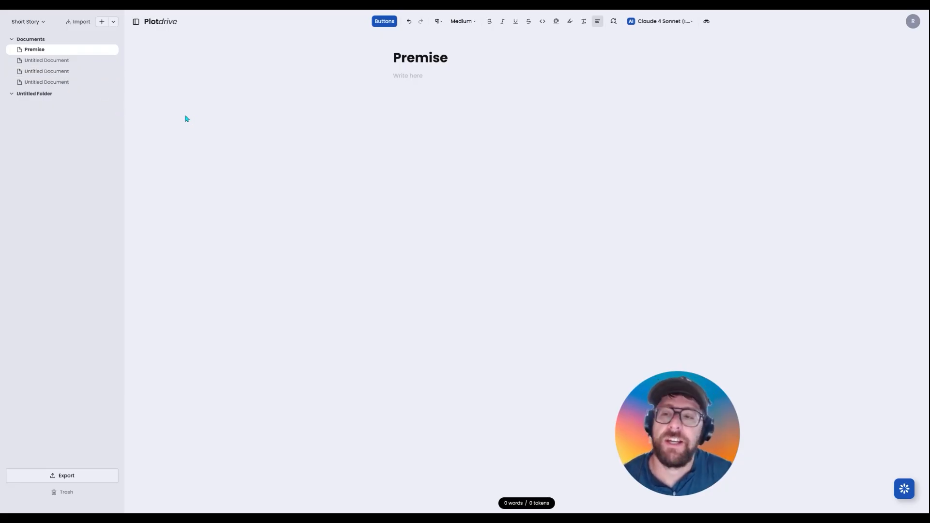
- Import the file notes.txt into the project, leaving the root as the destination folder
{"action": "left_click", "coordinate": [81, 22]}
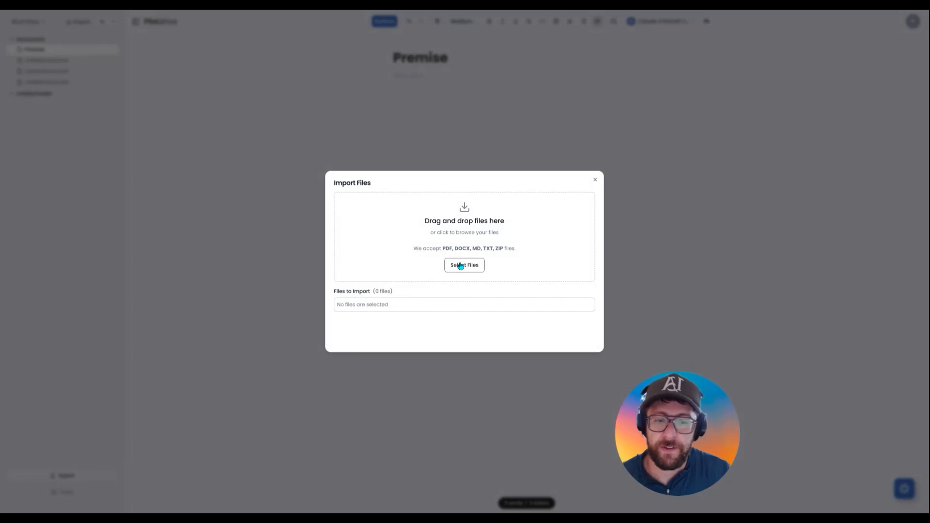
{"action": "left_click", "coordinate": [461, 266]}
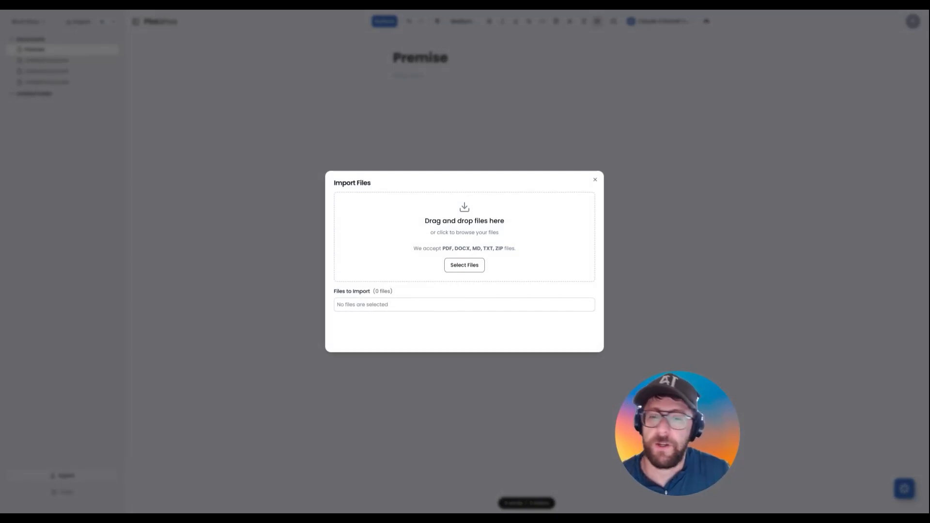
{"action": "double_click", "coordinate": [464, 221]}
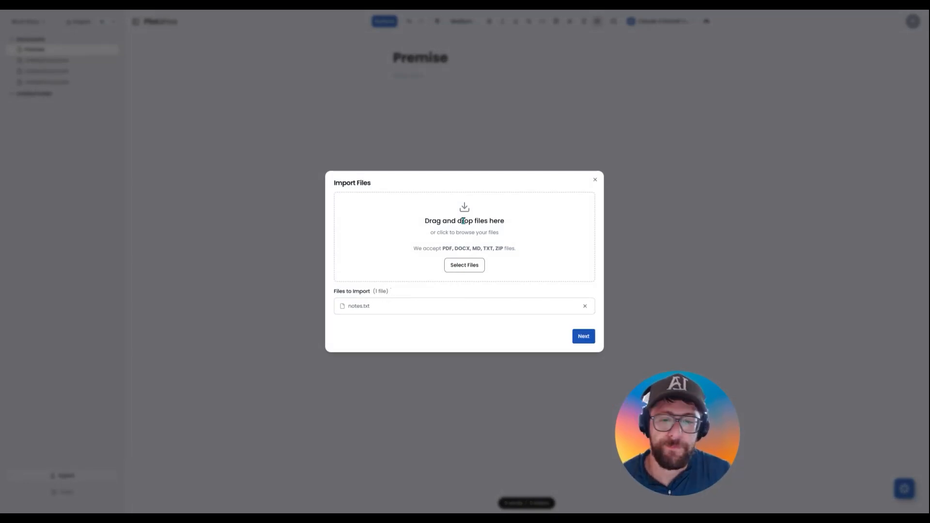
{"action": "left_click", "coordinate": [577, 340]}
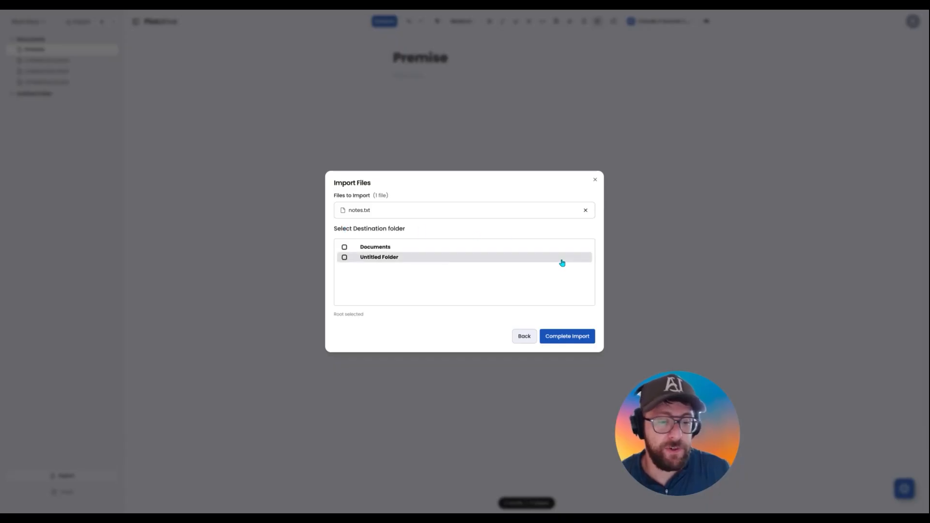
{"action": "left_click", "coordinate": [559, 340]}
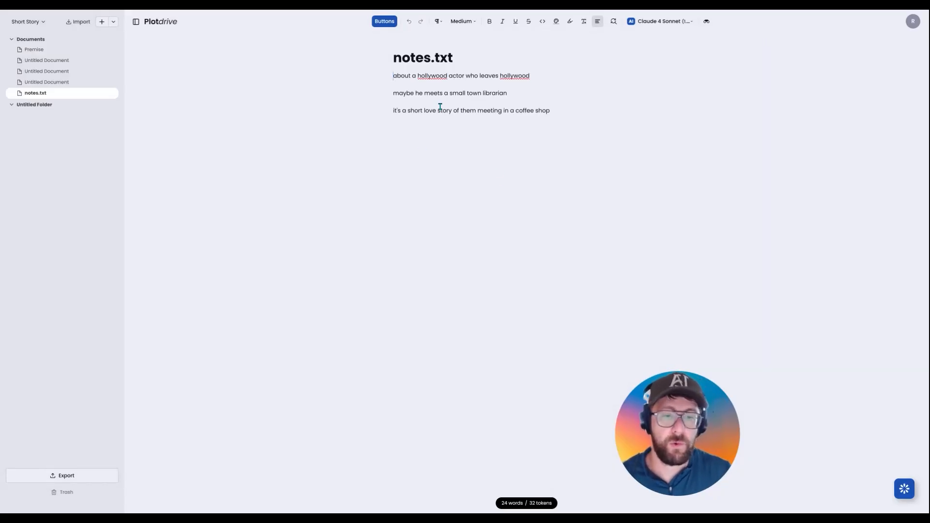
- Add a new line reading "hello!" at the end of the notes.txt document
{"action": "left_click", "coordinate": [555, 112]}
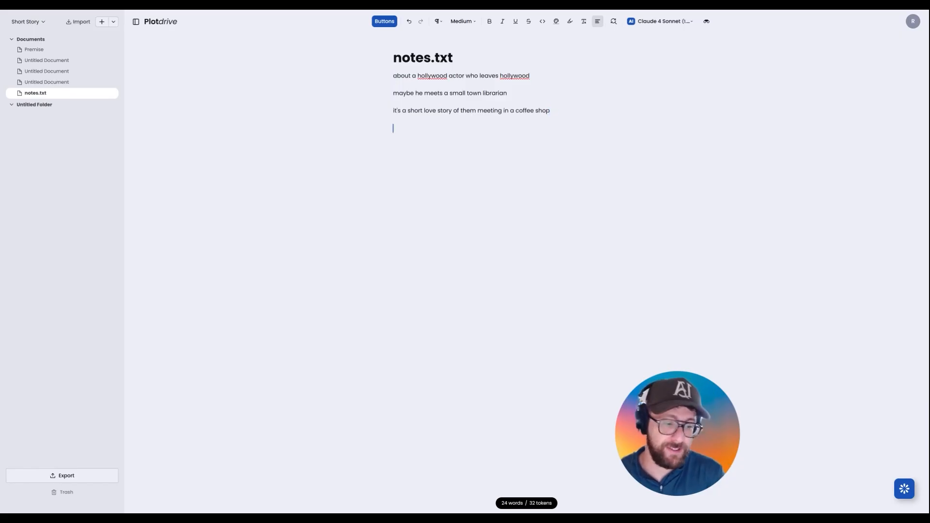
{"action": "type", "text": "hello!"}
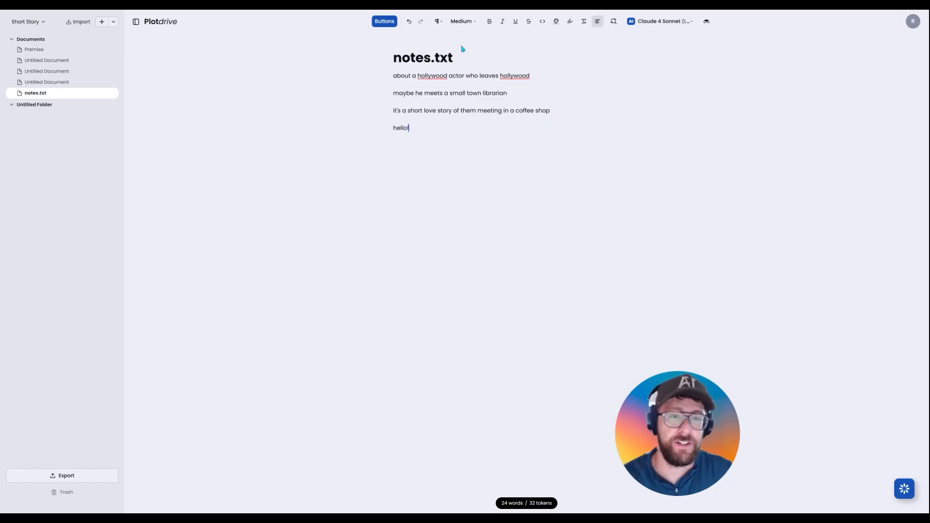
{"action": "left_click", "coordinate": [516, 22]}
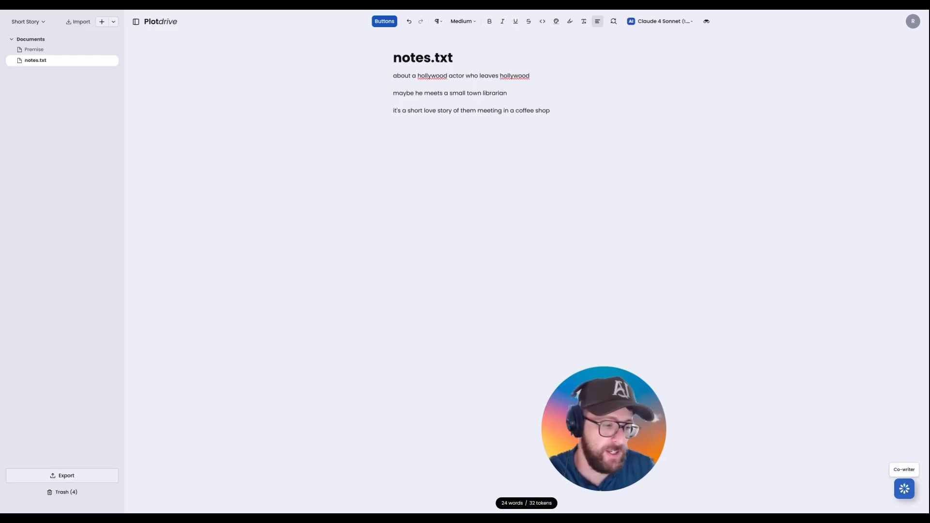
- Ask the Co-writer for a one-paragraph short story premise: a Hollywood movie star moves to the middle of nowhere and falls in love with the small town's librarian
{"action": "left_click", "coordinate": [903, 488]}
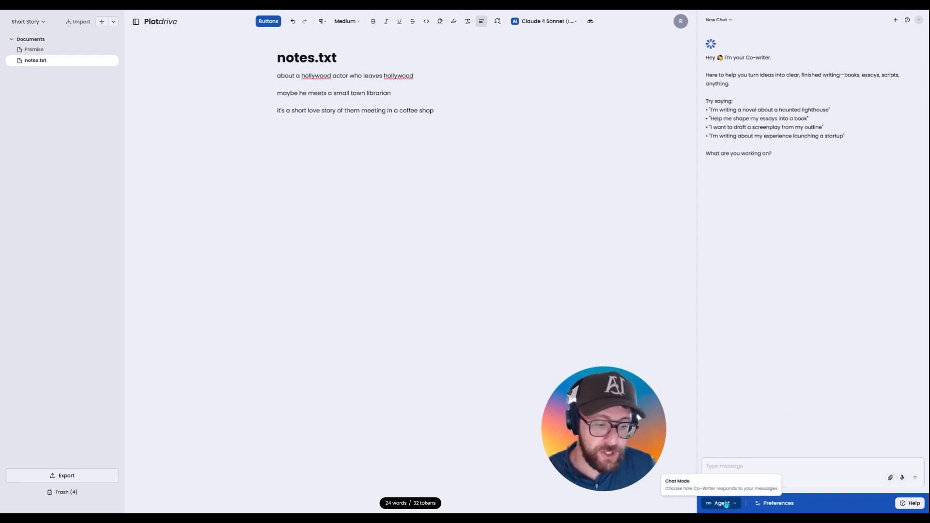
{"action": "left_click", "coordinate": [727, 465]}
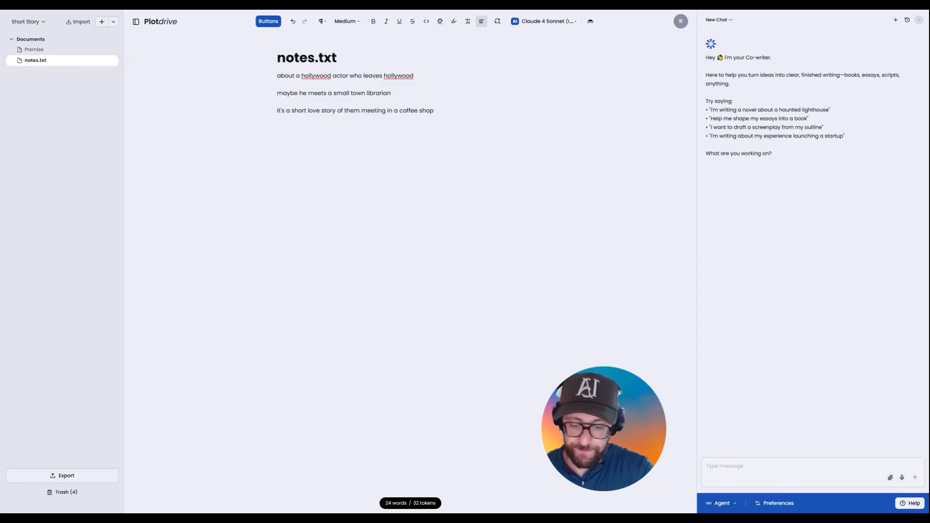
{"action": "type", "text": "Cp"}
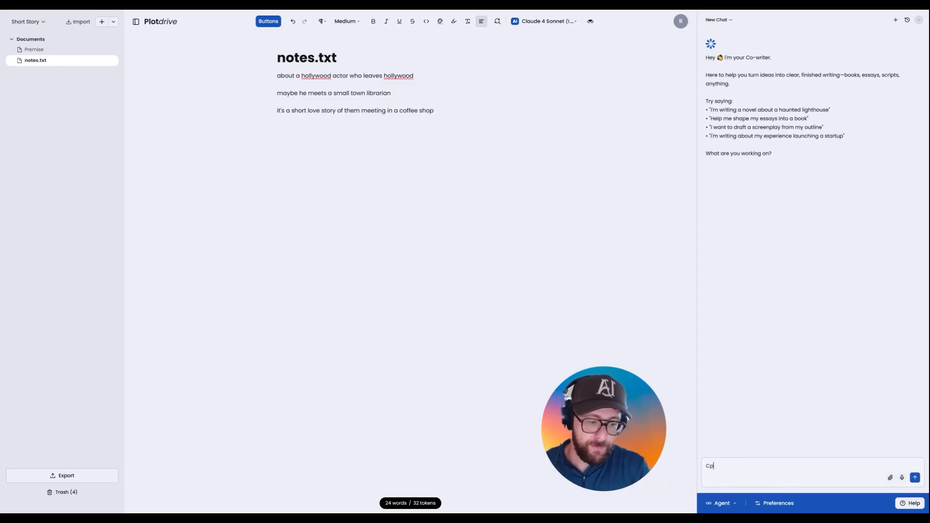
{"action": "key", "text": "BackSpace"}
{"action": "type", "text": "ome up with a pr"}
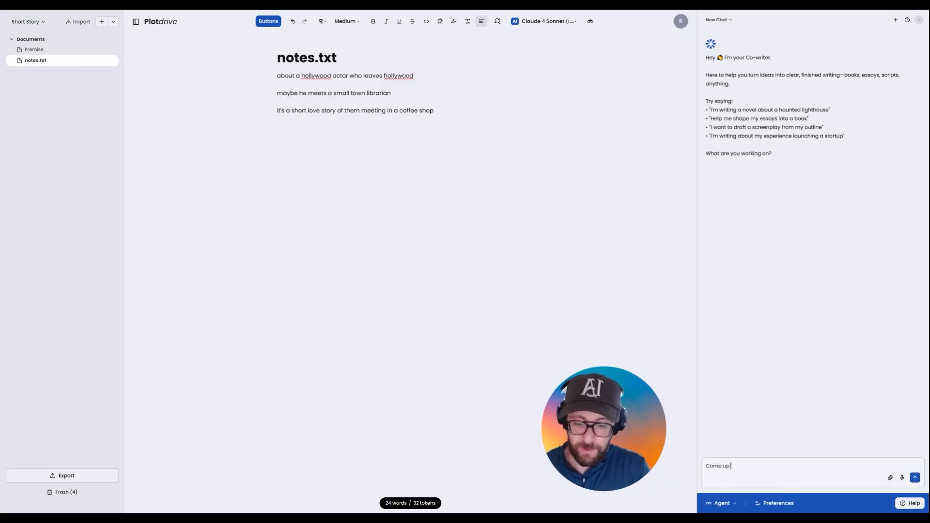
{"action": "type", "text": "emise in"}
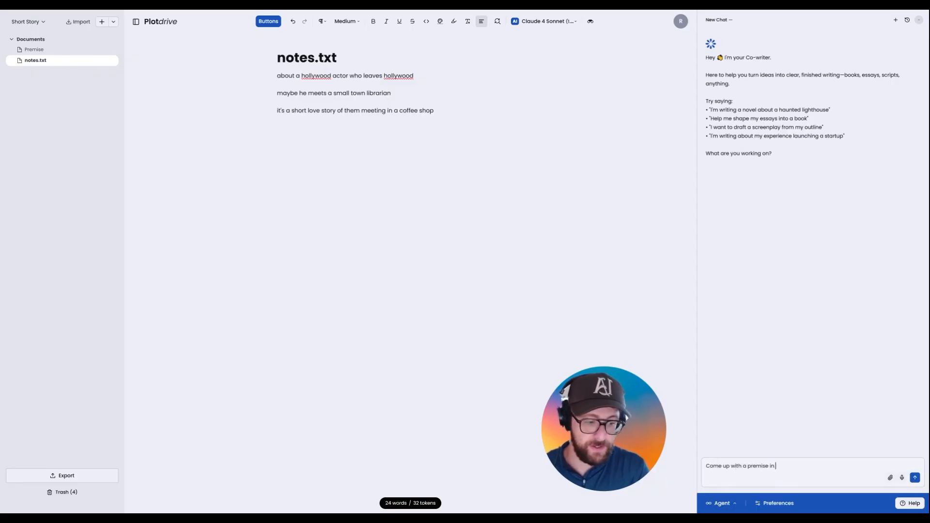
{"action": "type", "text": " one paragraph"}
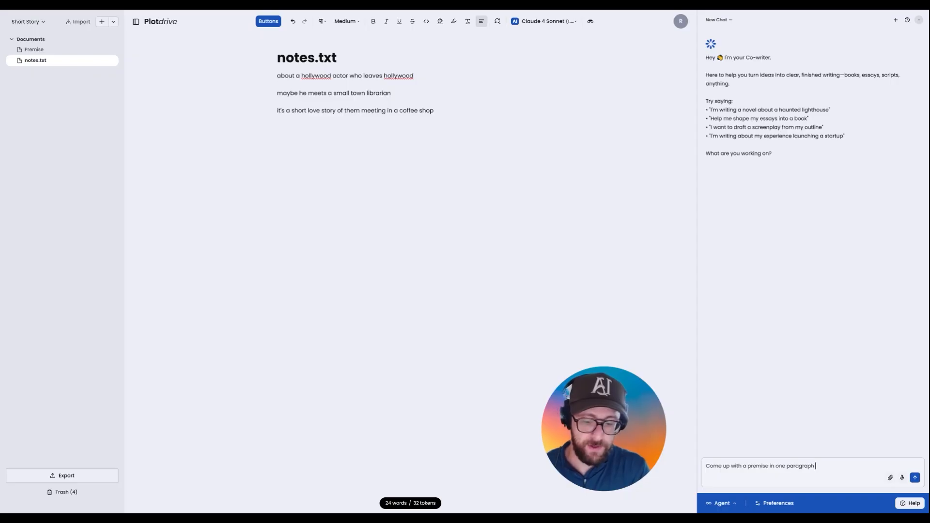
{"action": "type", "text": " for a shor"}
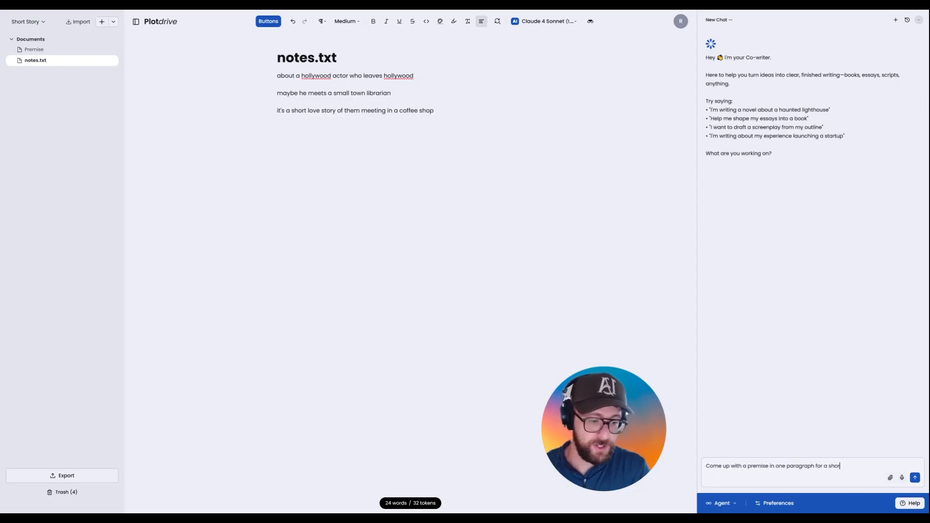
{"action": "type", "text": "t story where a"}
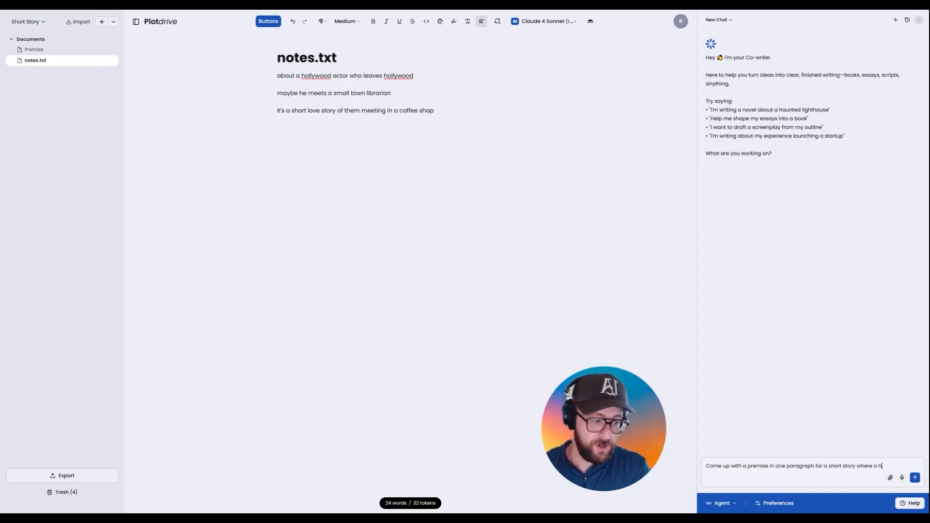
{"action": "type", "text": " Hollywo"}
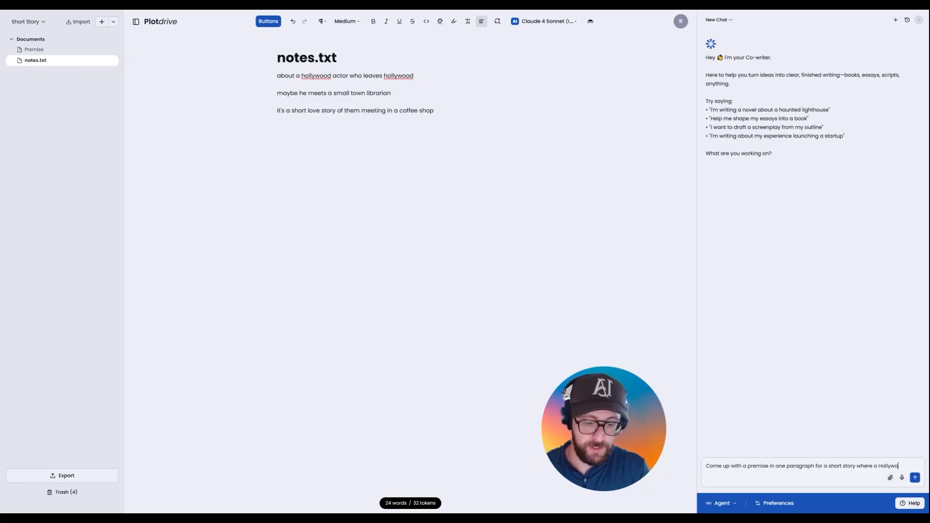
{"action": "type", "text": "od movie star"}
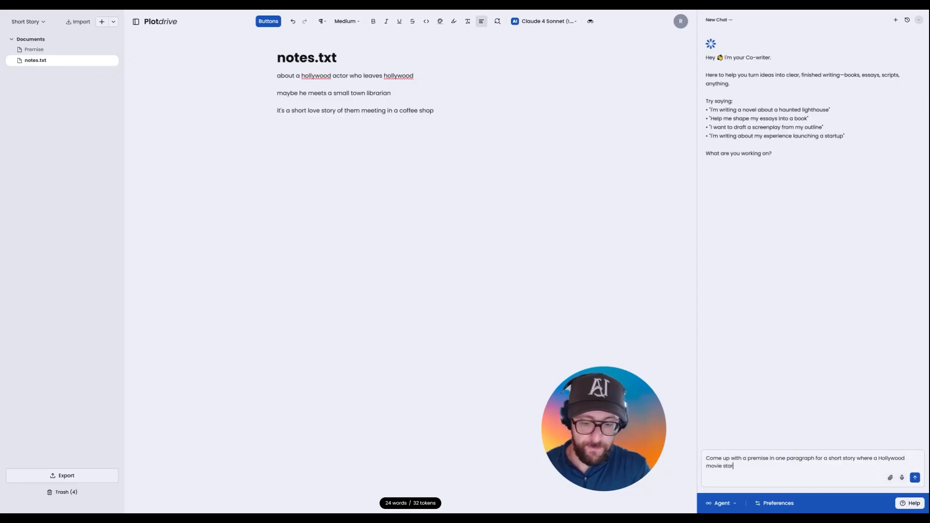
{"action": "type", "text": " moves to the m"}
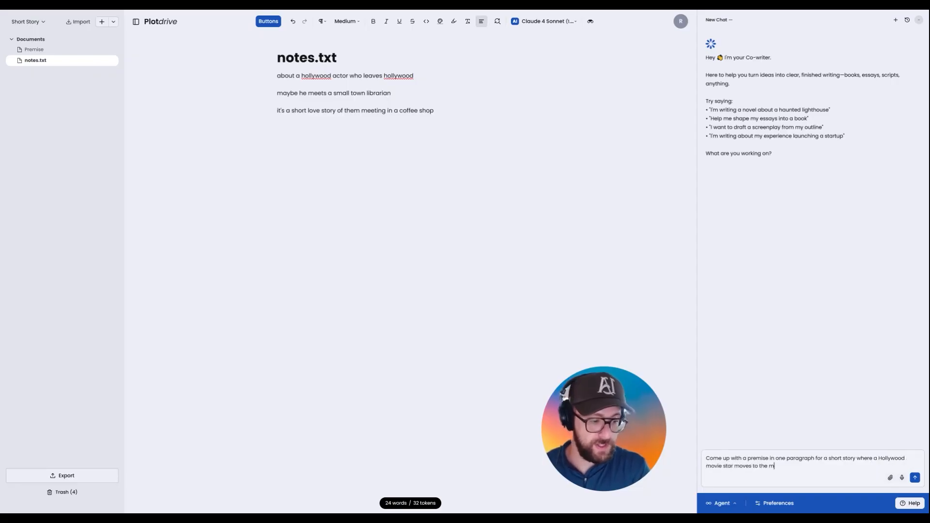
{"action": "type", "text": "iddle of nowhere an"}
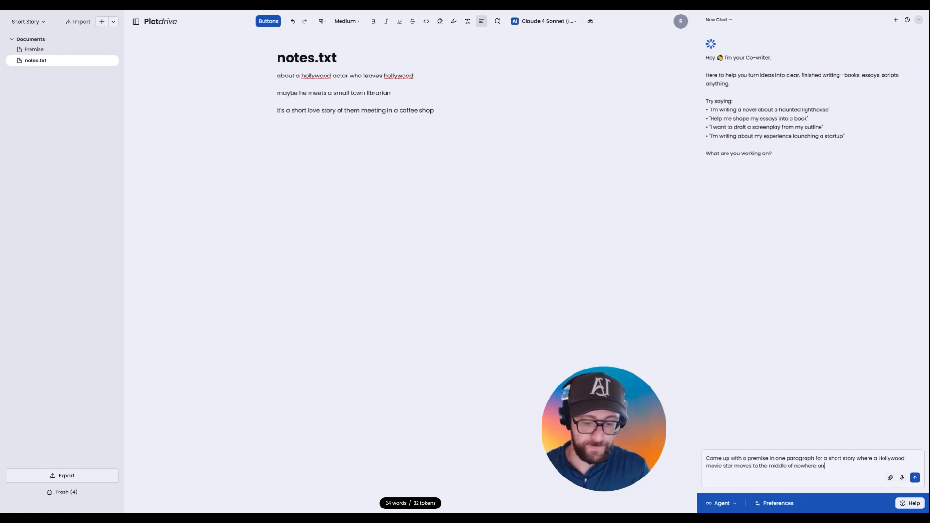
{"action": "type", "text": "d talls in love "}
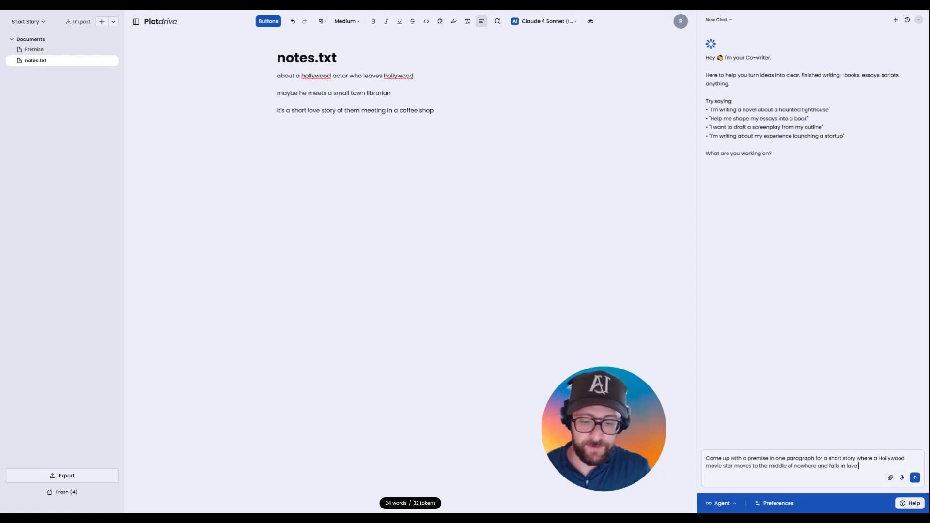
{"action": "type", "text": "with th"}
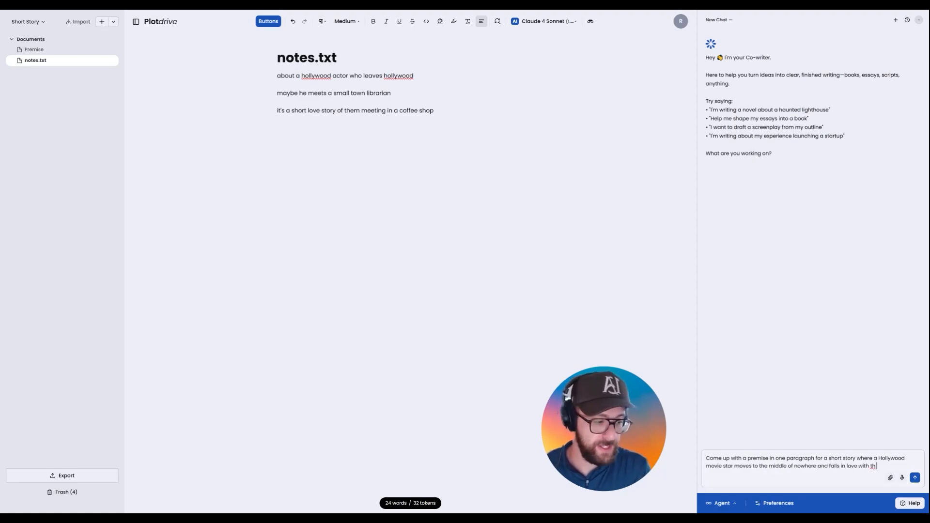
{"action": "type", "text": "e small town's librarian."}
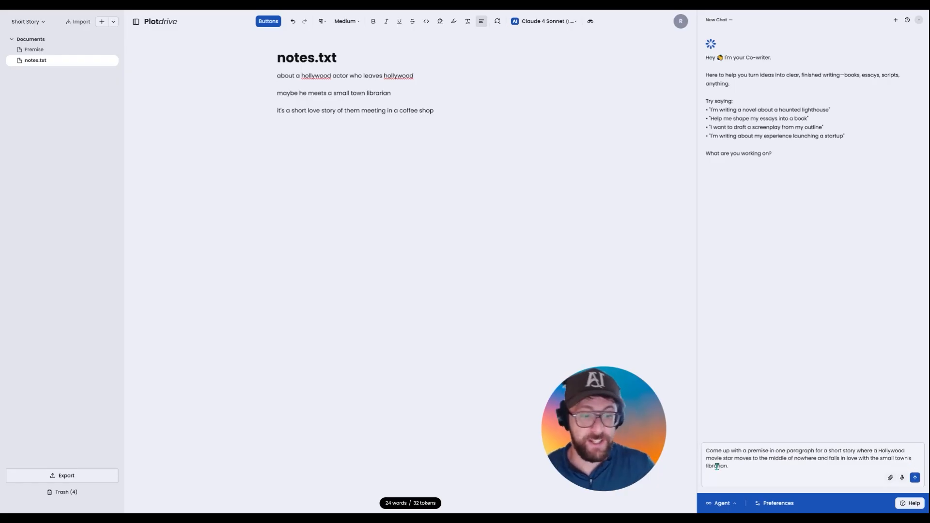
{"action": "left_click", "coordinate": [915, 478]}
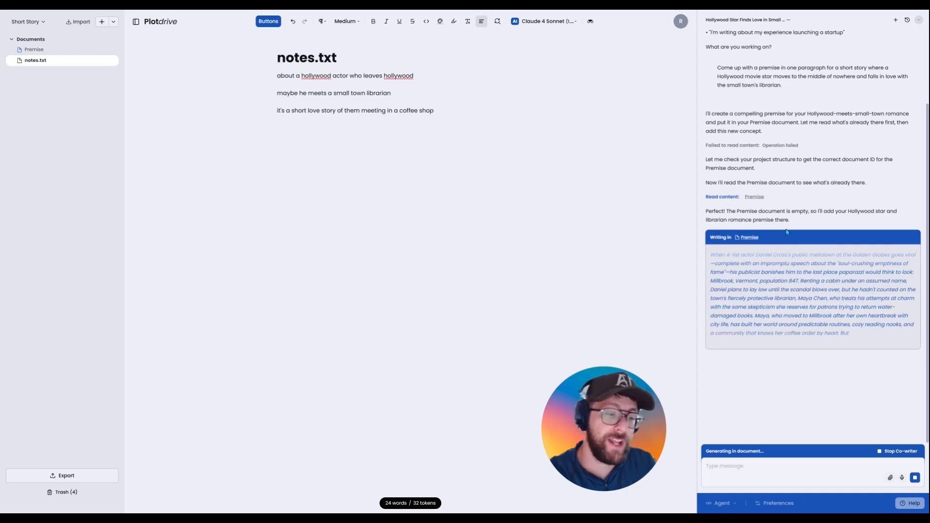
- Open the Premise document the Co-writer is writing in and accept the generated premise paragraph
{"action": "left_click", "coordinate": [757, 237]}
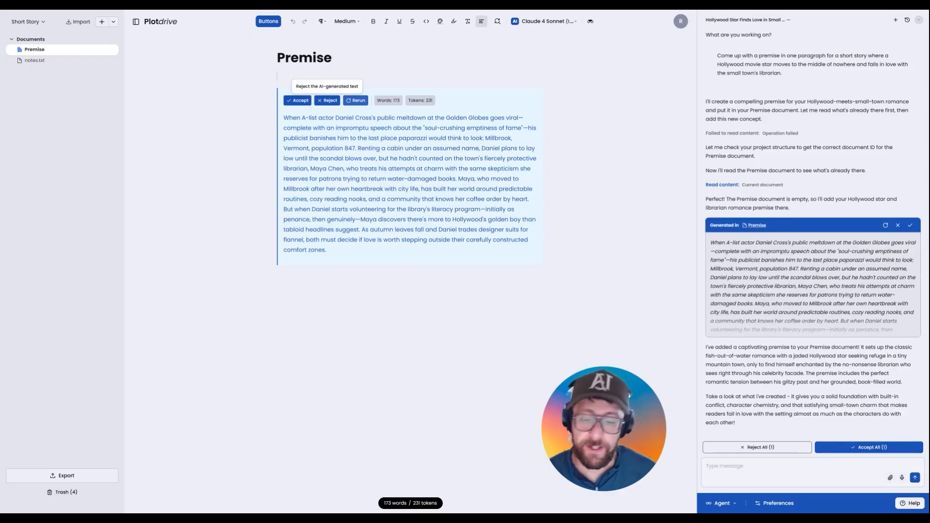
{"action": "left_click", "coordinate": [300, 101]}
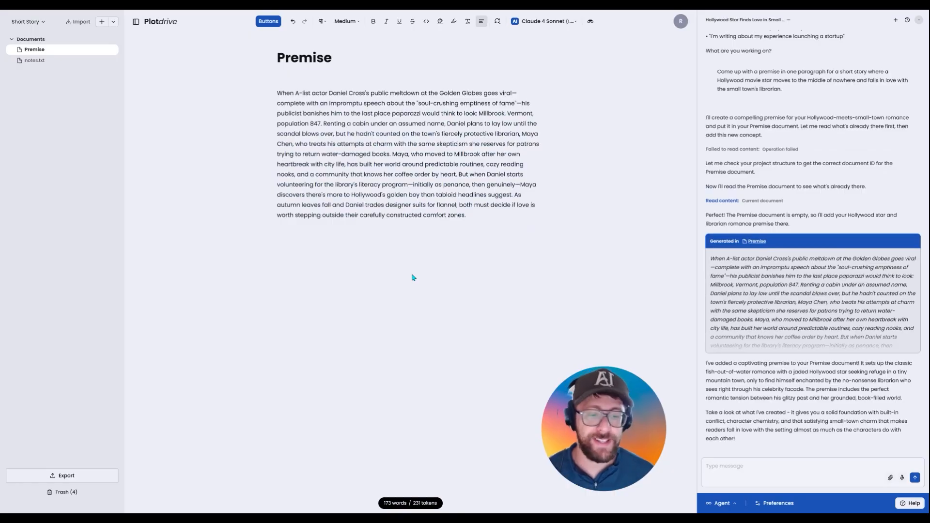
- Rewrite the opening sentence of the premise using Fix It with the instruction "make this shorter." and accept the replacement text
{"action": "left_click", "coordinate": [279, 90]}
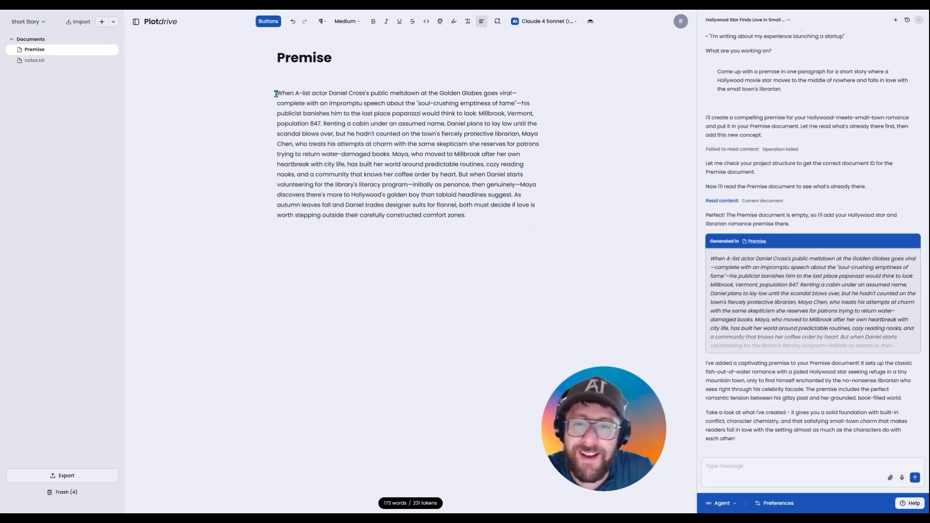
{"action": "left_click_drag", "start_coordinate": [277, 94], "coordinate": [323, 123]}
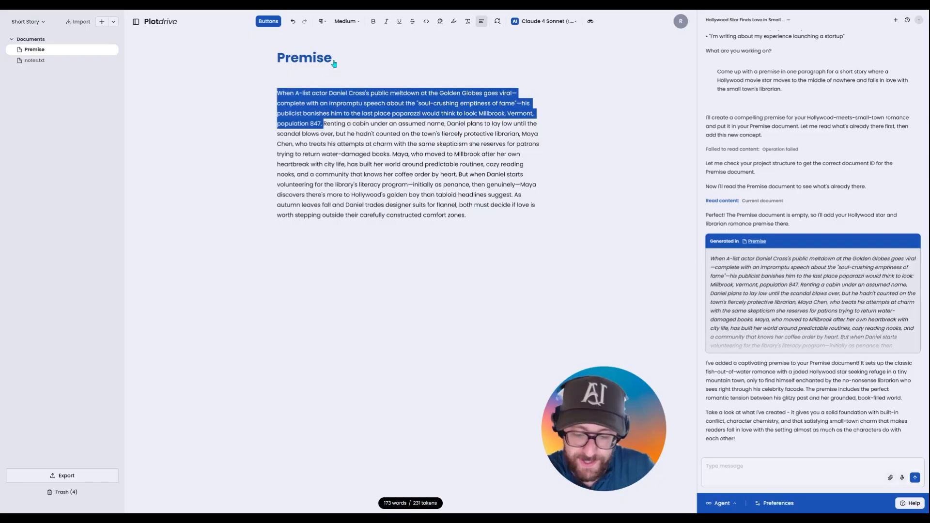
{"action": "left_click", "coordinate": [264, 23]}
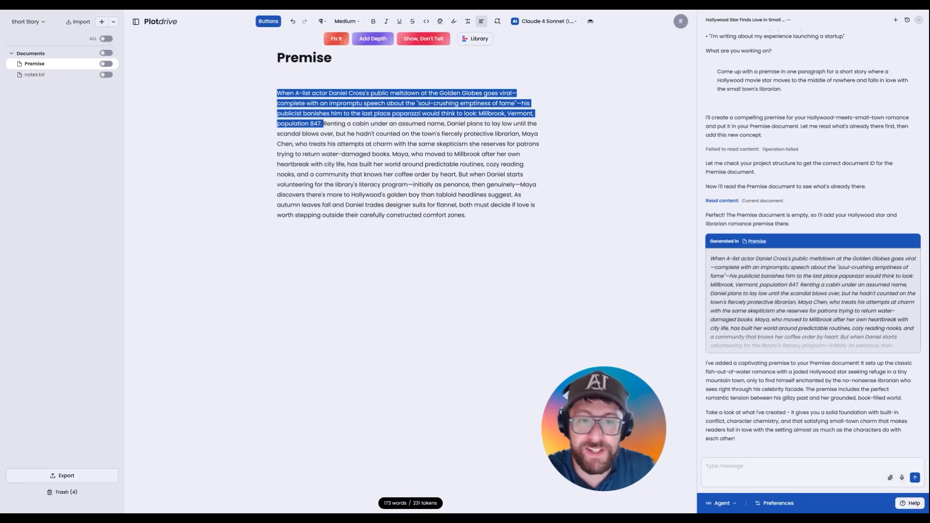
{"action": "left_click", "coordinate": [333, 41]}
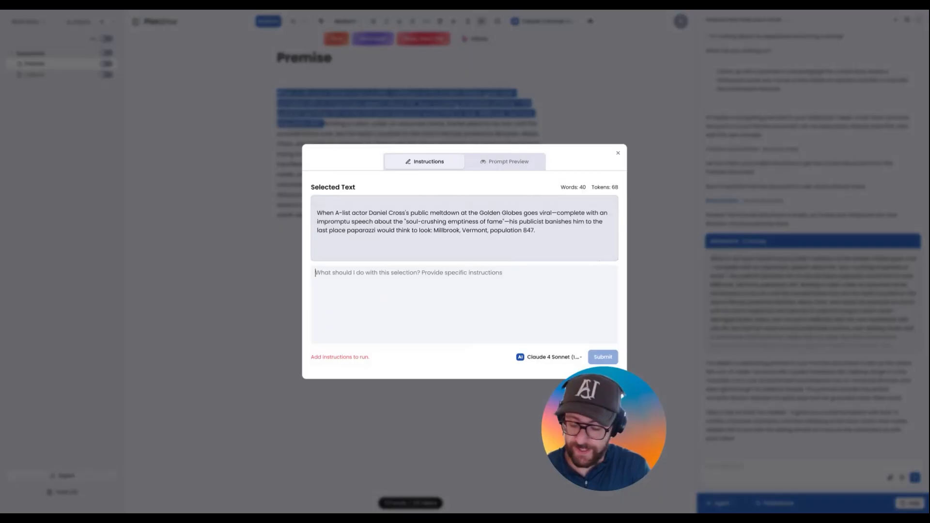
{"action": "type", "text": "make this "}
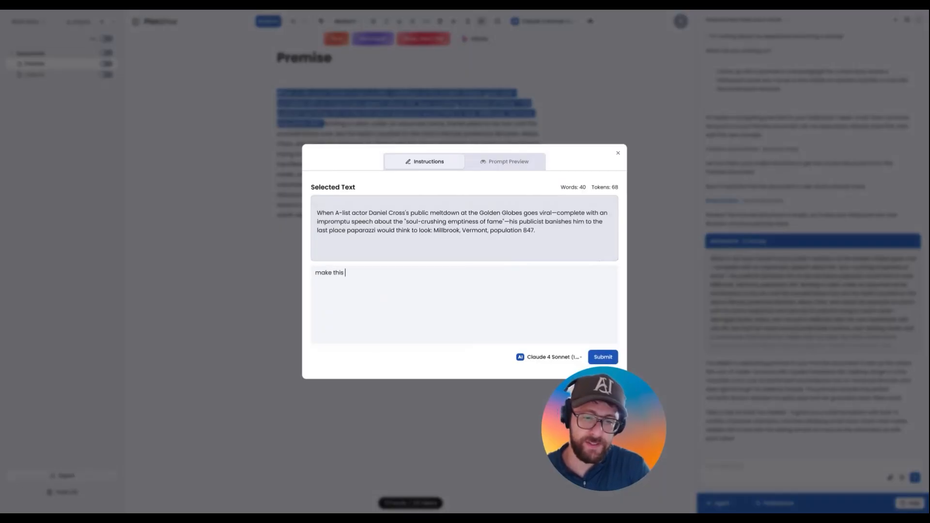
{"action": "type", "text": "shot"}
{"action": "type", "text": "ter."}
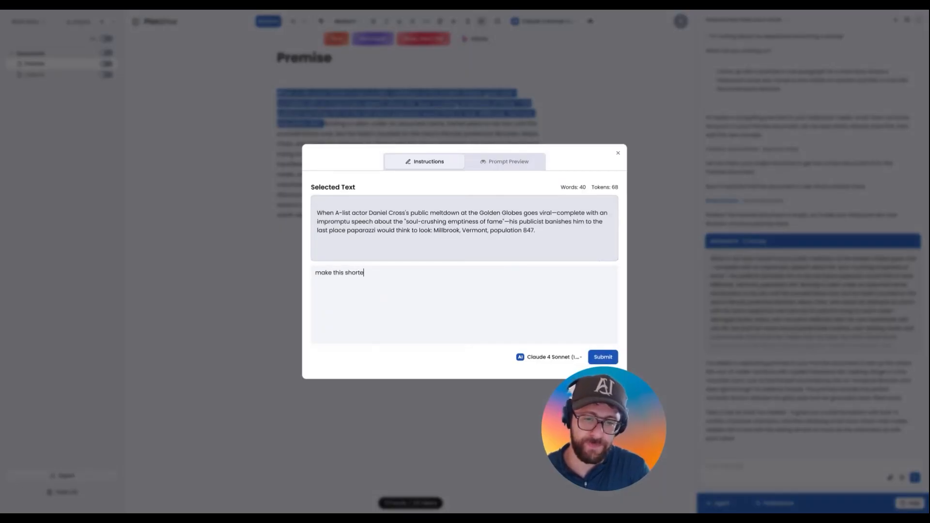
{"action": "left_click", "coordinate": [598, 361]}
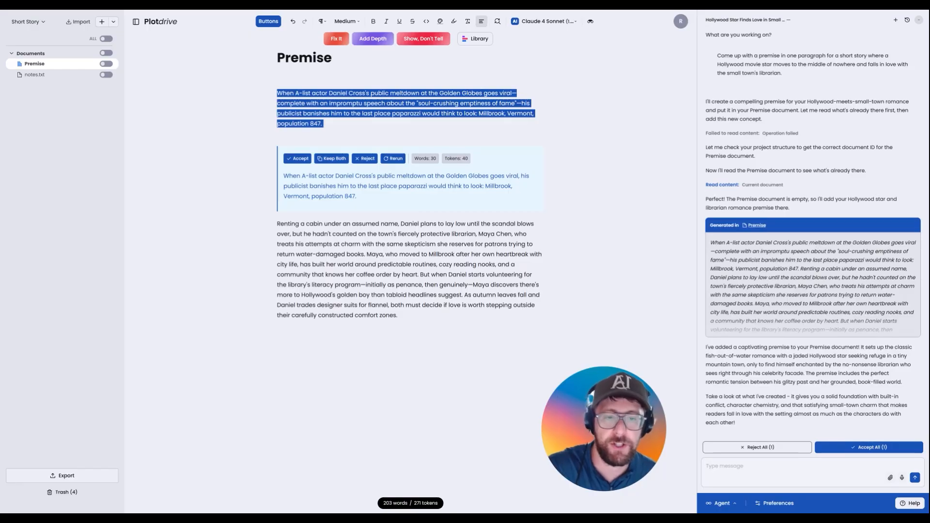
{"action": "left_click", "coordinate": [297, 159]}
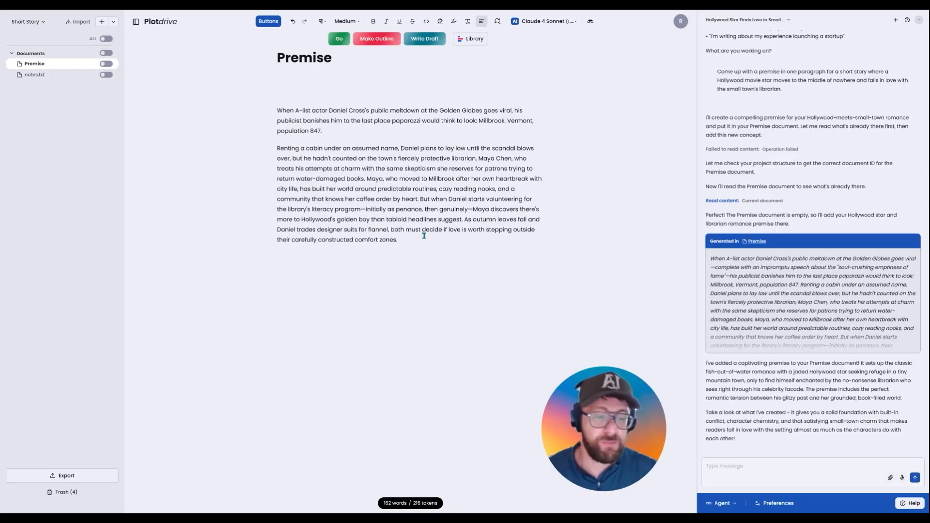
- Ask the Co-writer to create a short, one chapter story in a new document using the Premise, and open that document
{"action": "left_click", "coordinate": [762, 467]}
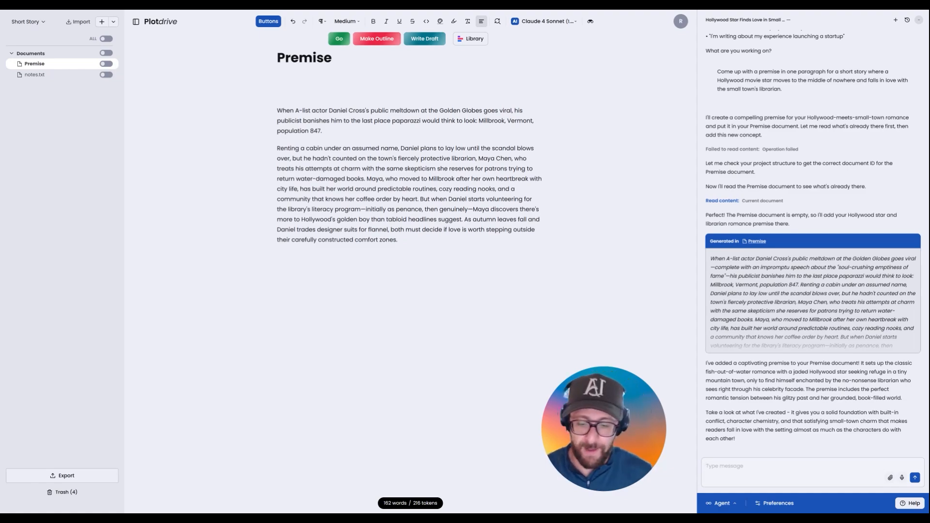
{"action": "left_click", "coordinate": [742, 463]}
{"action": "type", "text": "Usin"}
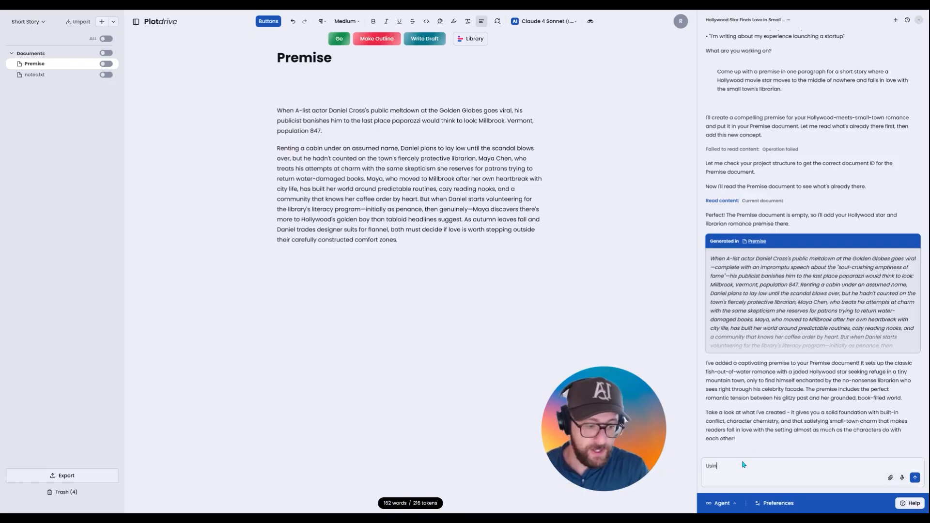
{"action": "type", "text": "g the Premise"}
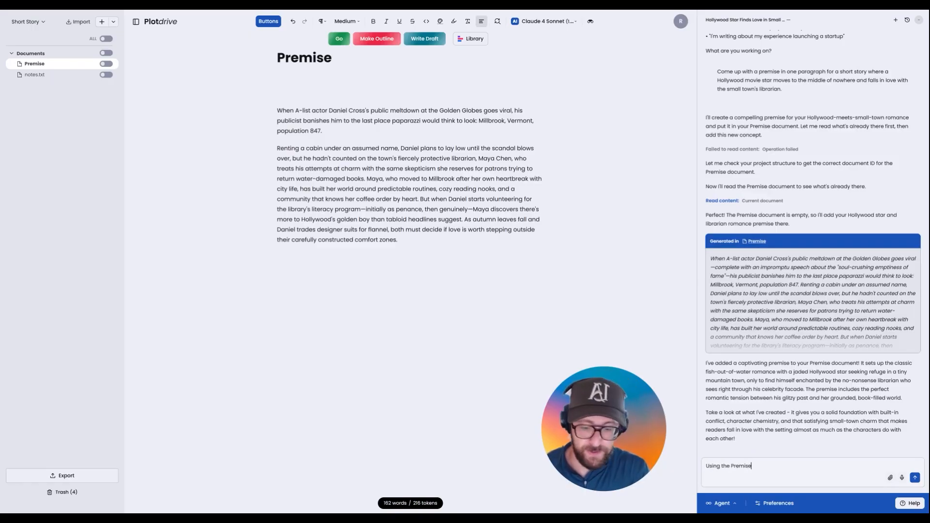
{"action": "type", "text": ", create a "}
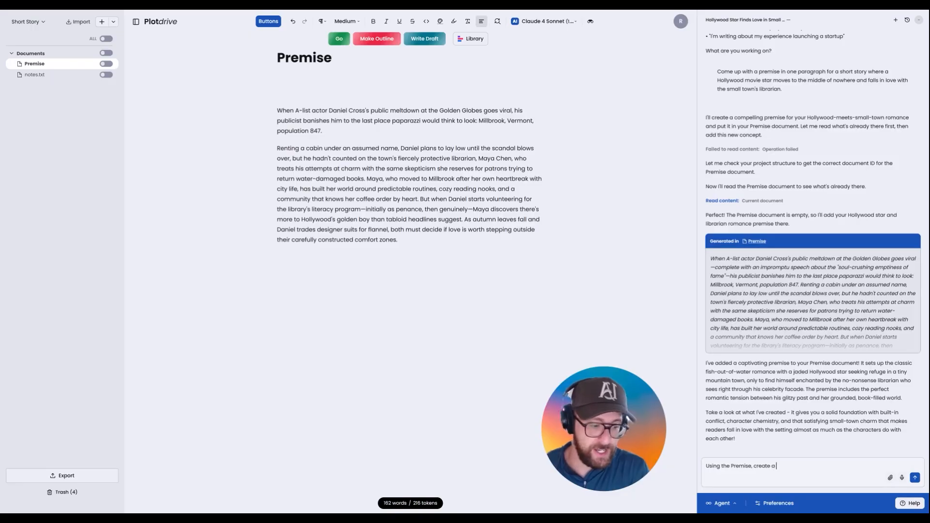
{"action": "type", "text": "short, one chapt"}
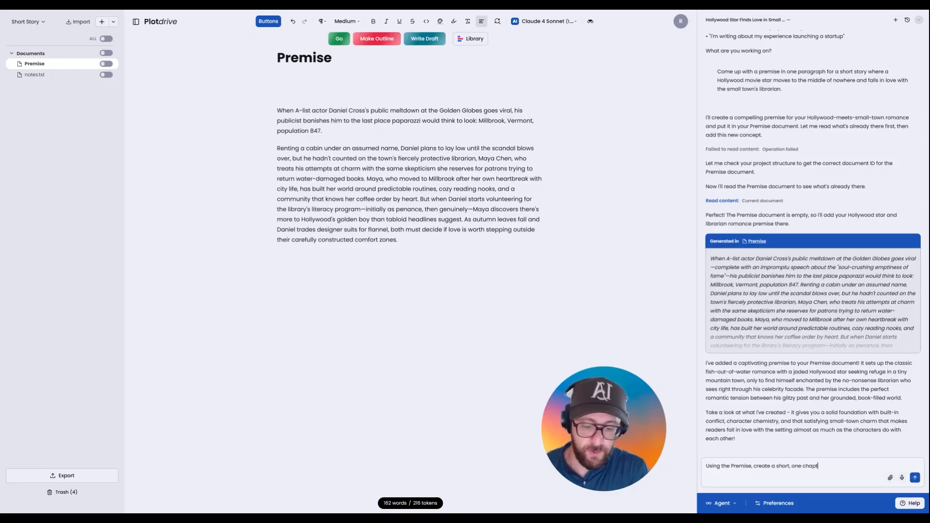
{"action": "type", "text": "er story for me in "}
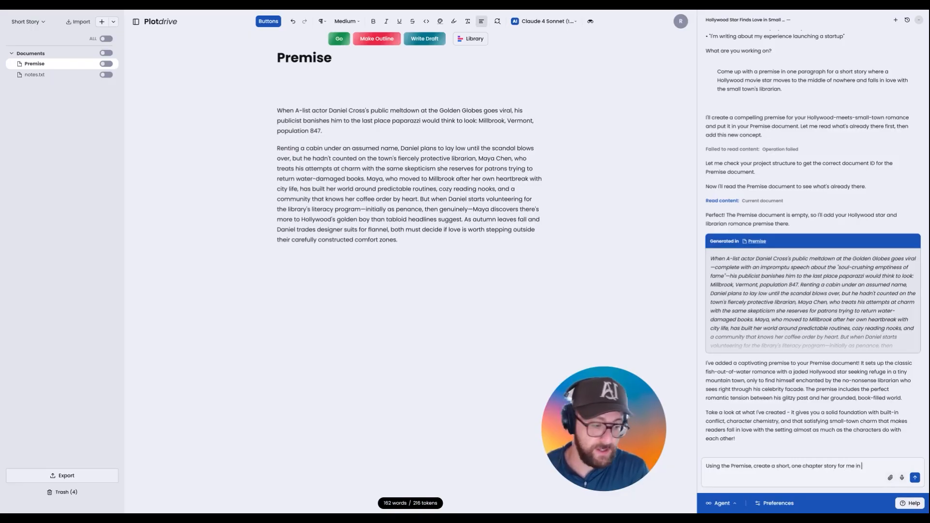
{"action": "type", "text": "a new document."}
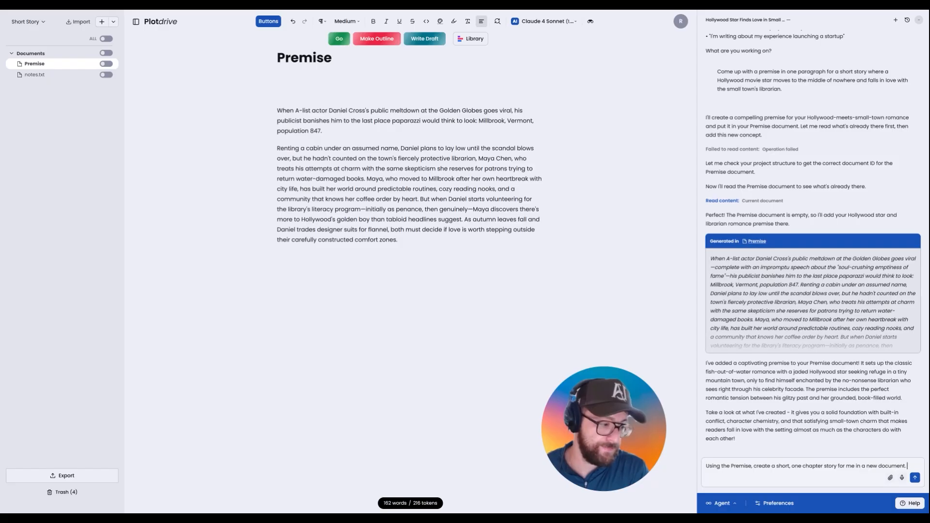
{"action": "left_click", "coordinate": [913, 479]}
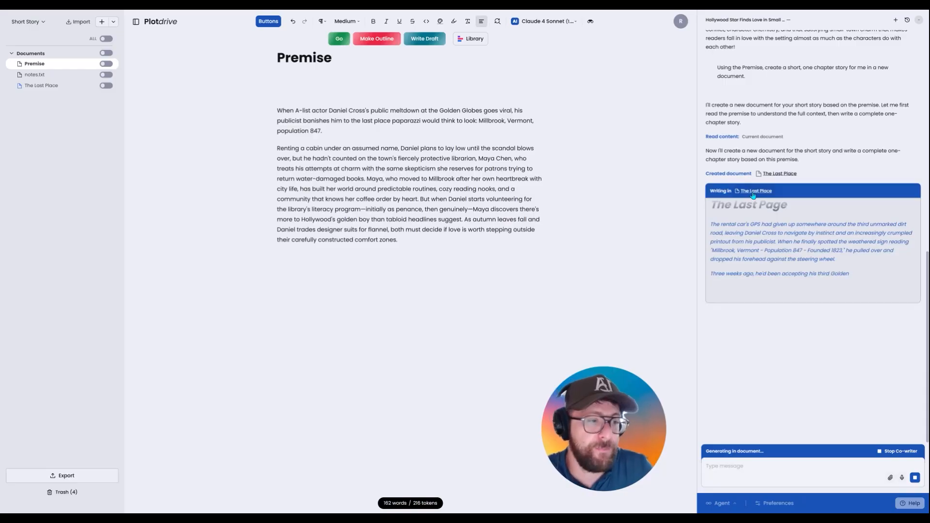
{"action": "left_click", "coordinate": [753, 192]}
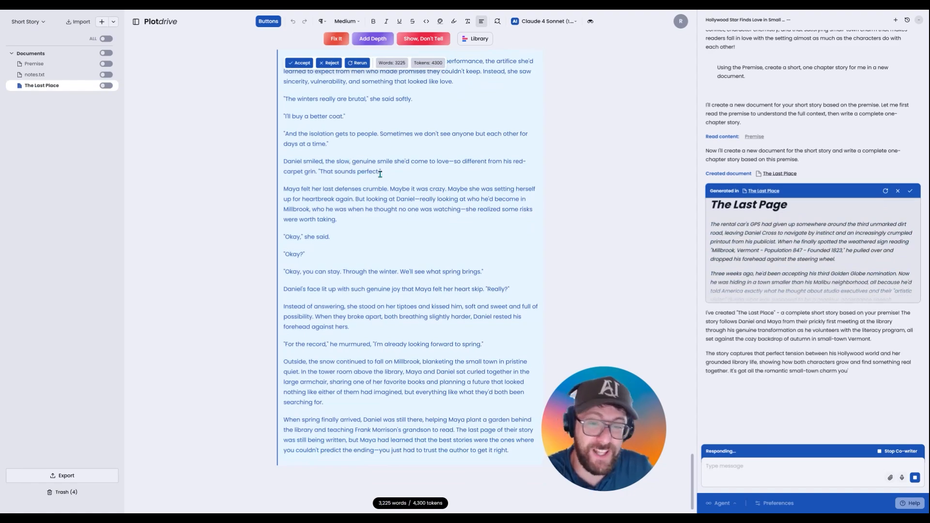
- Review the closing scenes of the generated story in The Last Place and accept the generated text
{"action": "scroll", "coordinate": [379, 170], "scroll_direction": "up", "scroll_amount": 2}
{"action": "scroll", "coordinate": [379, 171], "scroll_direction": "up", "scroll_amount": 10}
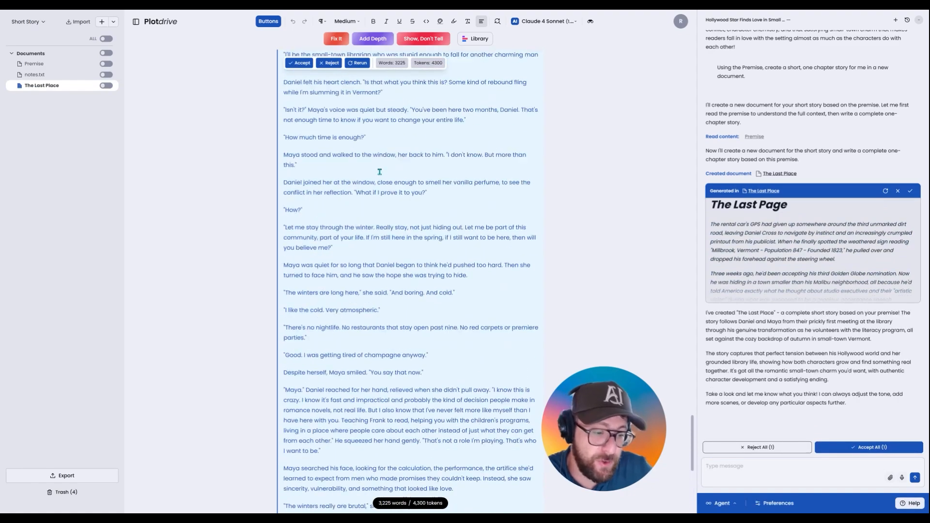
{"action": "left_click", "coordinate": [299, 63]}
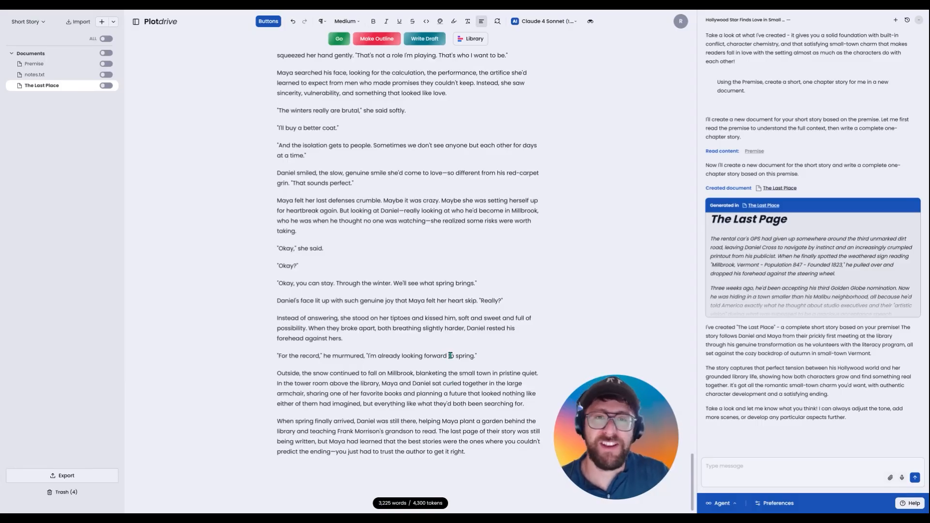
- Open the export options and select the documents The Last Place and notes.txt for export
{"action": "left_click", "coordinate": [61, 475]}
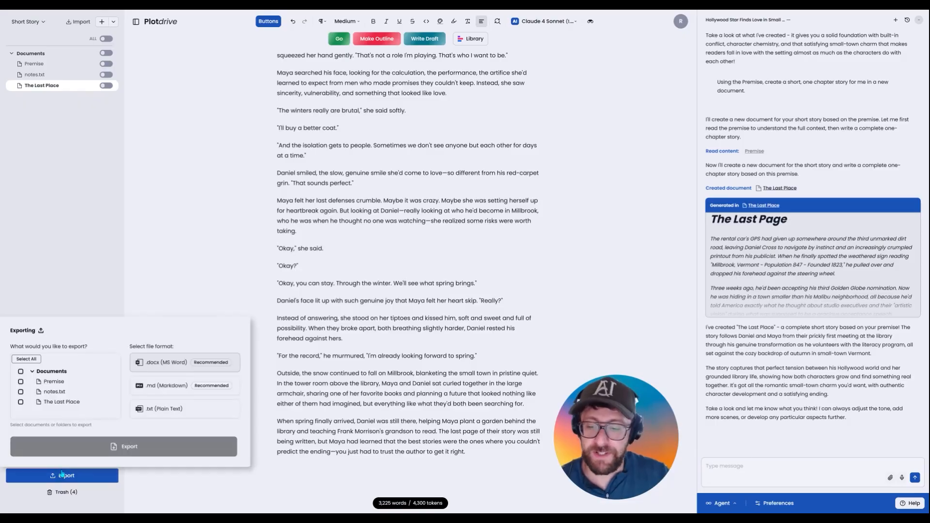
{"action": "left_click", "coordinate": [21, 402]}
{"action": "left_click", "coordinate": [21, 392]}
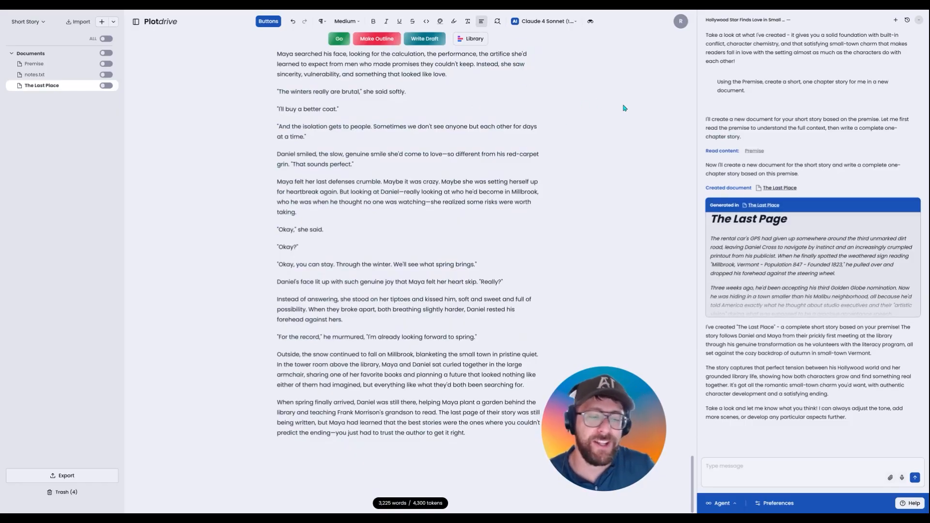
- View the account's help resources, including Tutorials, Documentation and Support, and return to the story
{"action": "left_click", "coordinate": [680, 21]}
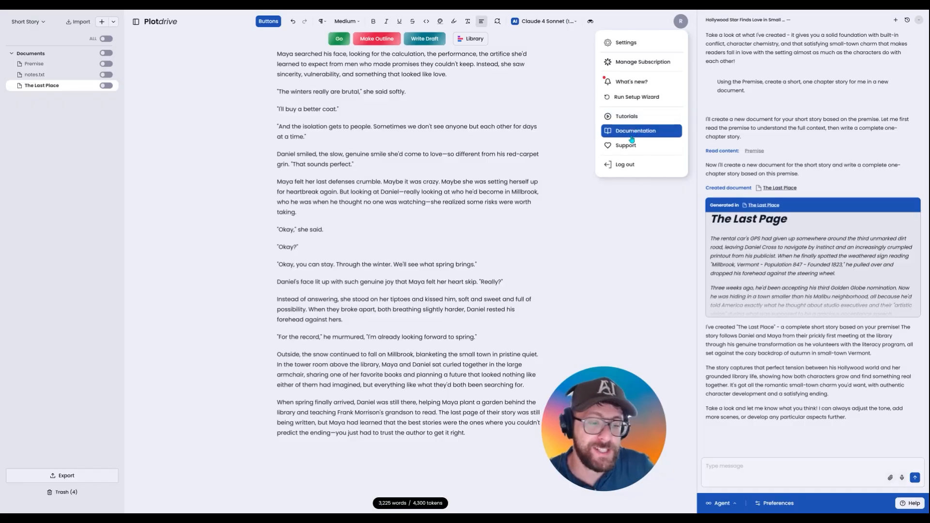
{"action": "left_click", "coordinate": [486, 179]}
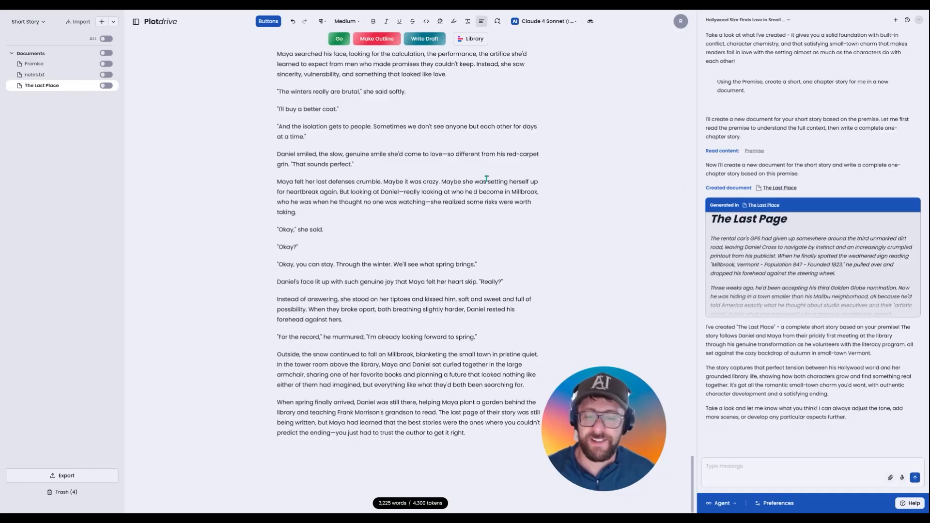